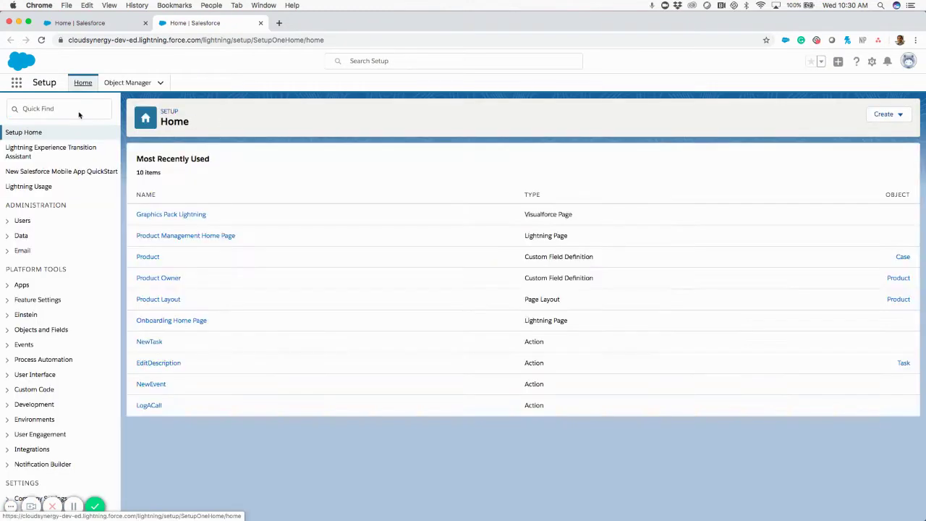
# - Search the setup options for "email-to" and open the Email-to-Case settings
pyautogui.click(71, 110)
pyautogui.write('emai')
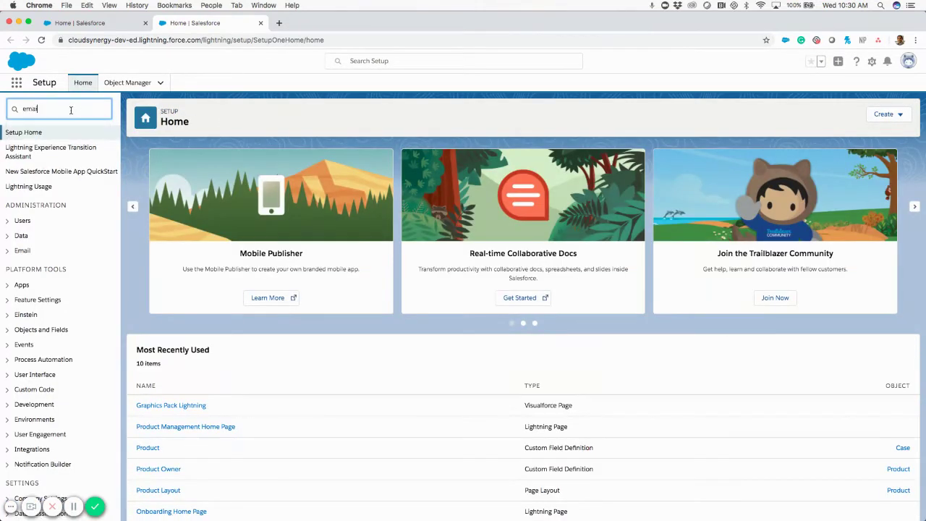
pyautogui.write('l-to')
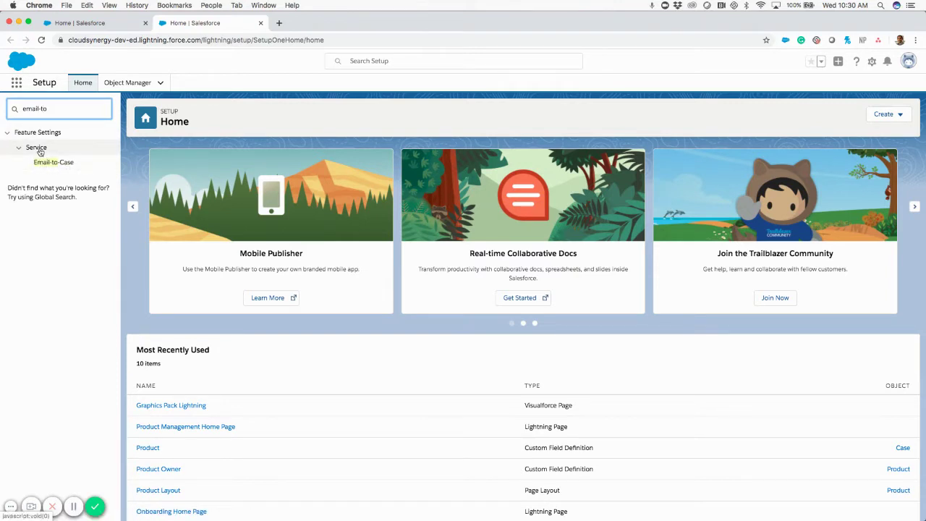
pyautogui.click(61, 165)
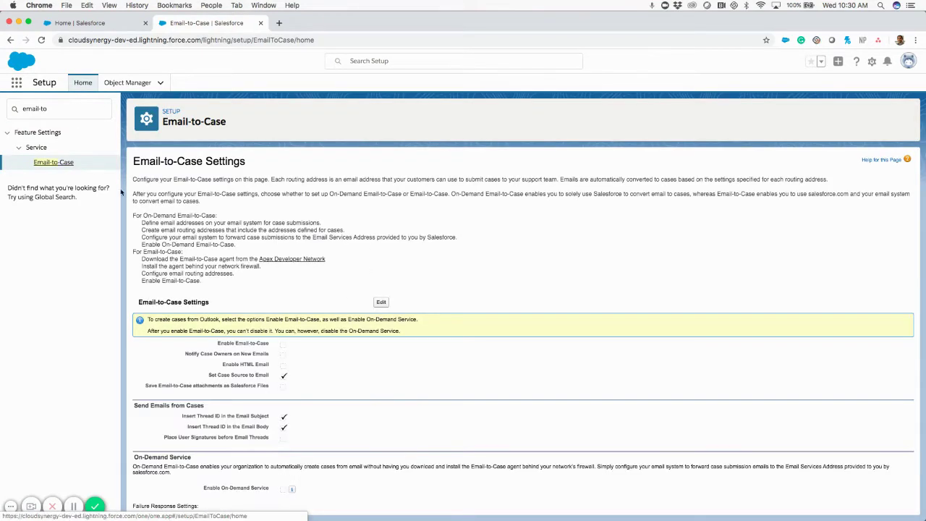
# - Read the setup instructions comparing On-Demand Email-to-Case with the agent-based Email-to-Case
pyautogui.scroll(-1, 324, 338)
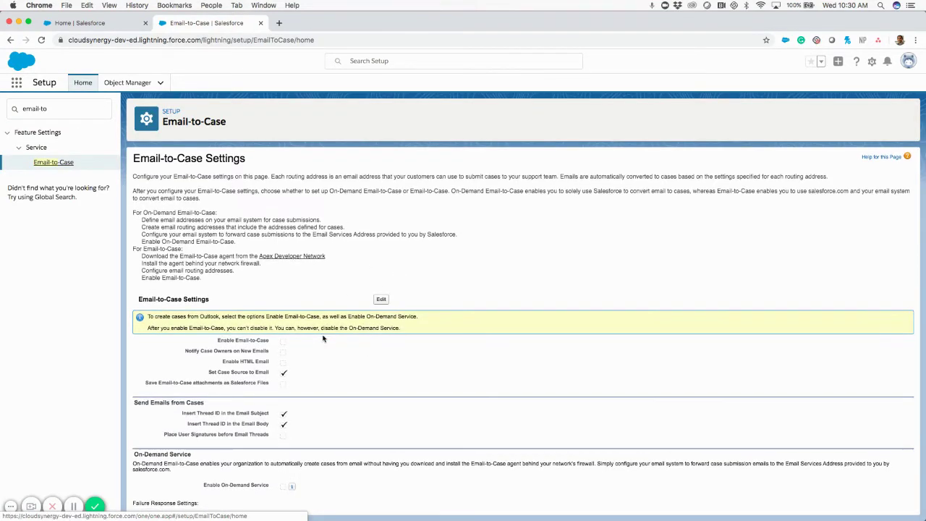
pyautogui.scroll(-1, 324, 337)
pyautogui.scroll(1, 234, 221)
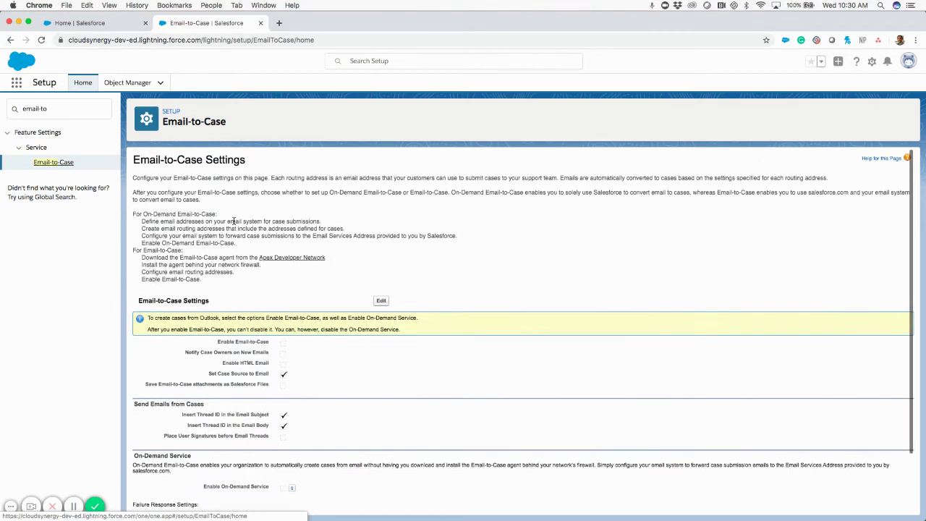
pyautogui.moveTo(218, 214); pyautogui.dragTo(135, 212)
pyautogui.click(288, 215)
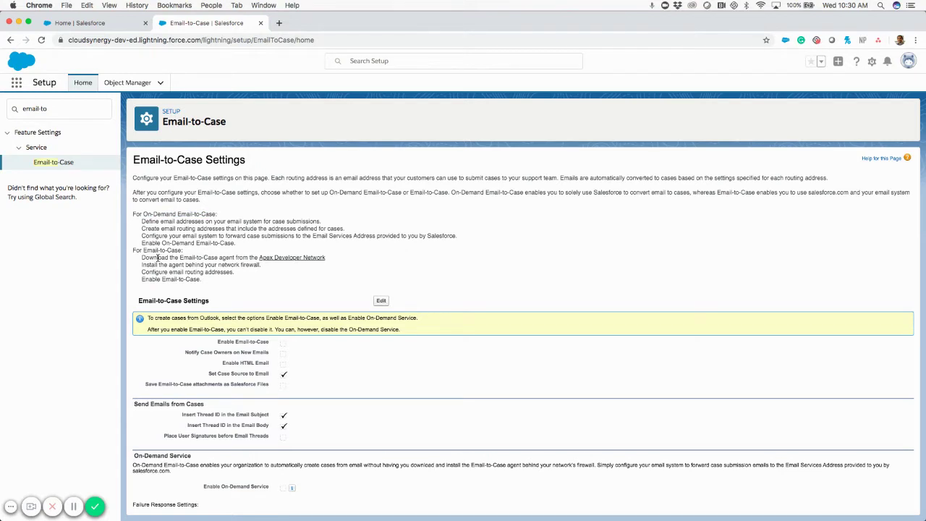
pyautogui.moveTo(150, 257); pyautogui.dragTo(225, 258)
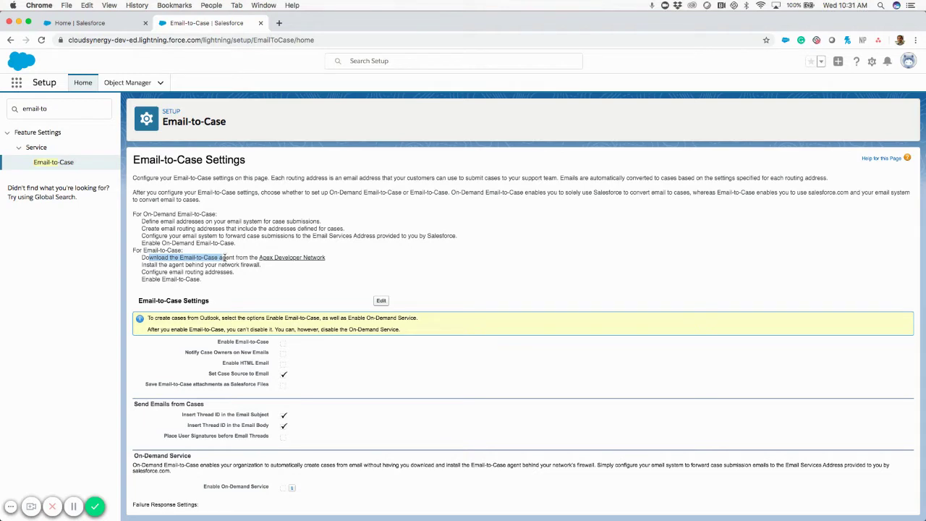
pyautogui.click(160, 222)
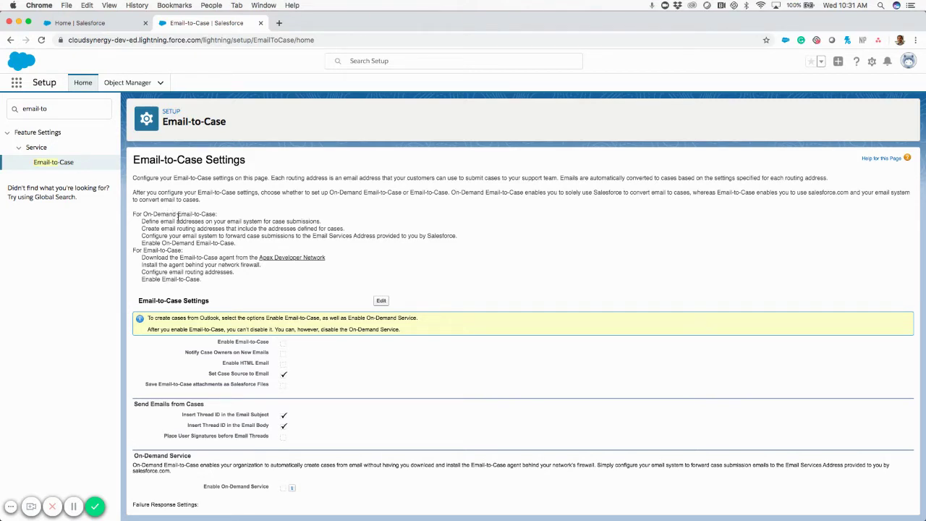
pyautogui.moveTo(186, 249); pyautogui.dragTo(142, 250)
pyautogui.click(171, 215)
pyautogui.moveTo(132, 212); pyautogui.dragTo(192, 213)
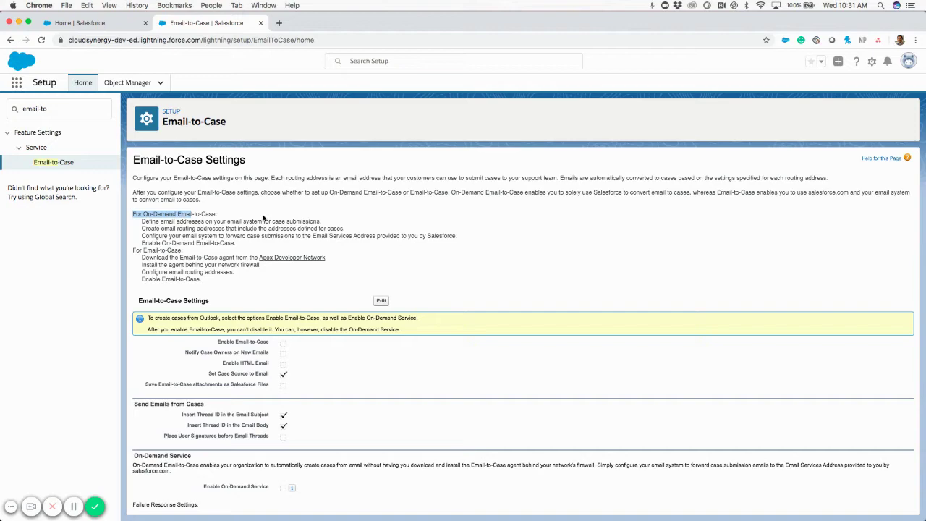
pyautogui.click(313, 217)
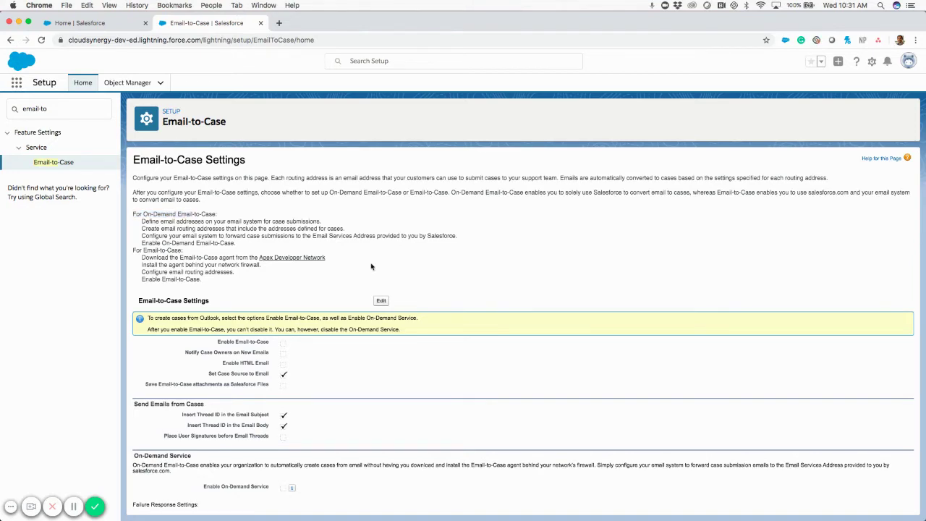
# - Examine the case source setting, the thread ID options for emails sent from cases, and the On-Demand Service section
pyautogui.scroll(-2, 371, 267)
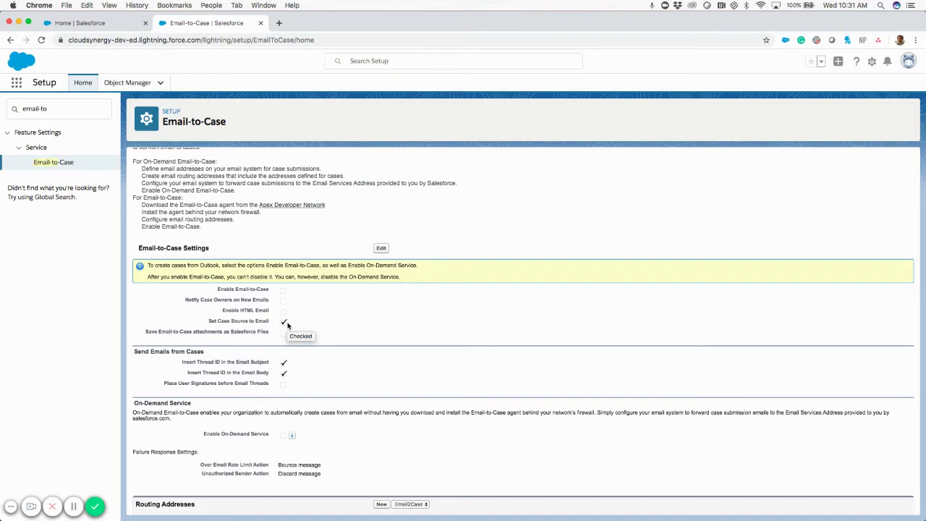
pyautogui.moveTo(287, 326); pyautogui.dragTo(299, 326)
pyautogui.click(297, 342)
pyautogui.moveTo(185, 361); pyautogui.dragTo(228, 368)
pyautogui.click(239, 353)
pyautogui.moveTo(182, 362); pyautogui.dragTo(259, 359)
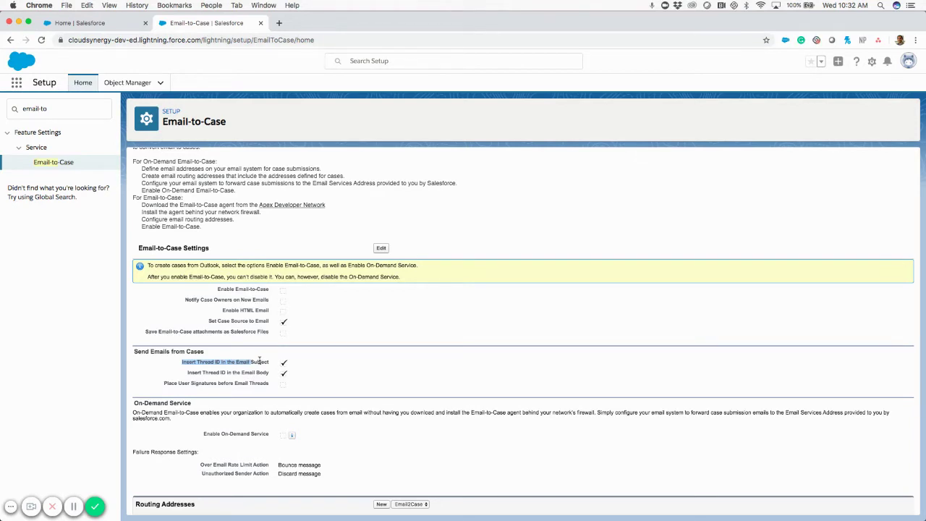
pyautogui.moveTo(259, 359)
pyautogui.mouseDown()
pyautogui.moveTo(241, 367)
pyautogui.moveTo(256, 358)
pyautogui.moveTo(250, 372)
pyautogui.mouseUp()
pyautogui.scroll(-1, 266, 371)
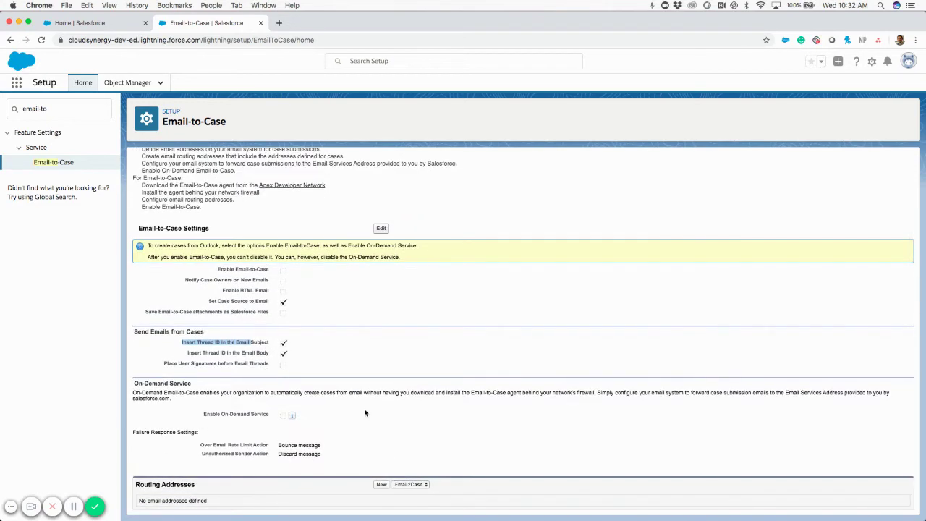
pyautogui.click(373, 415)
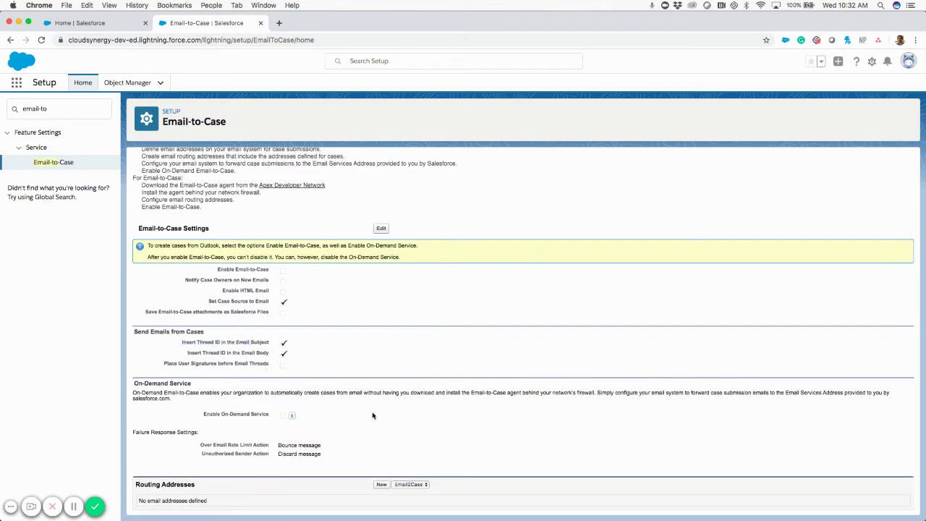
# - Start a new Email2Case routing address named "Salesforce Training" and fill in the training email address
pyautogui.click(379, 485)
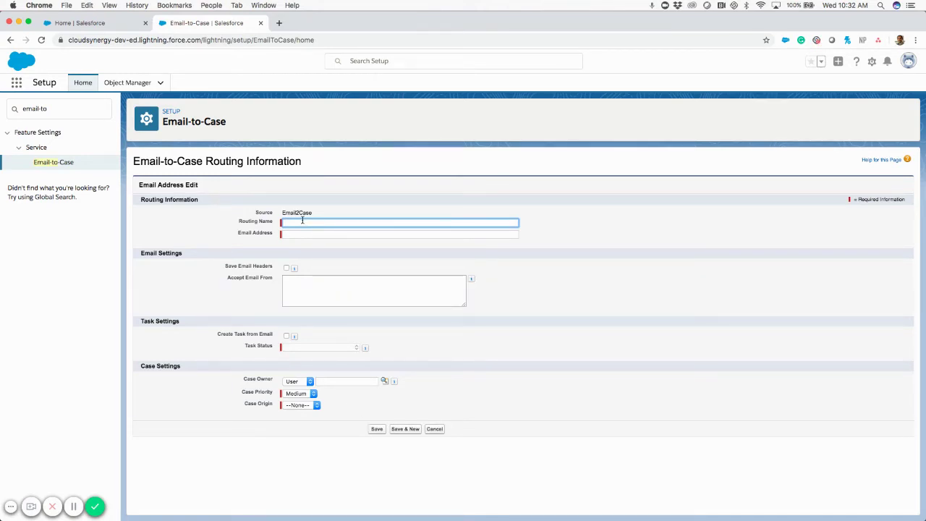
pyautogui.write('Salesforce Training')
pyautogui.click(314, 232)
pyautogui.write('Train')
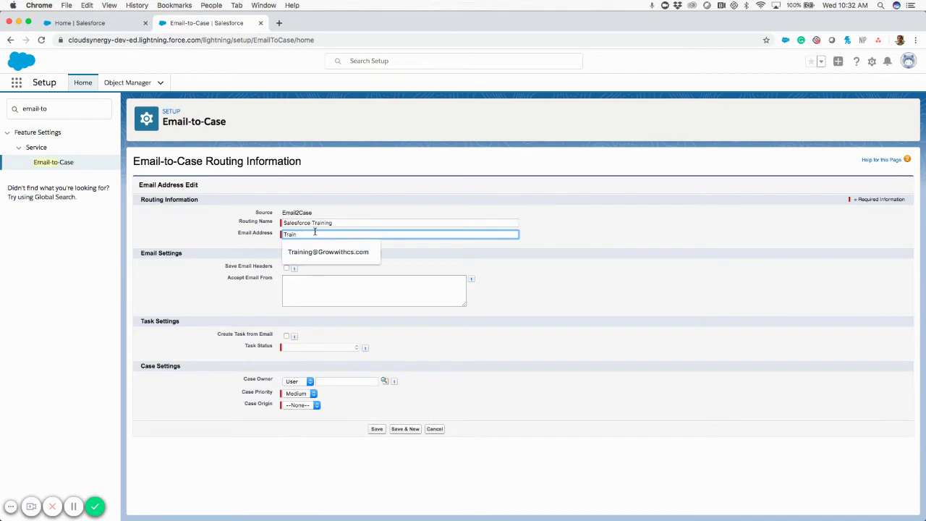
pyautogui.click(324, 252)
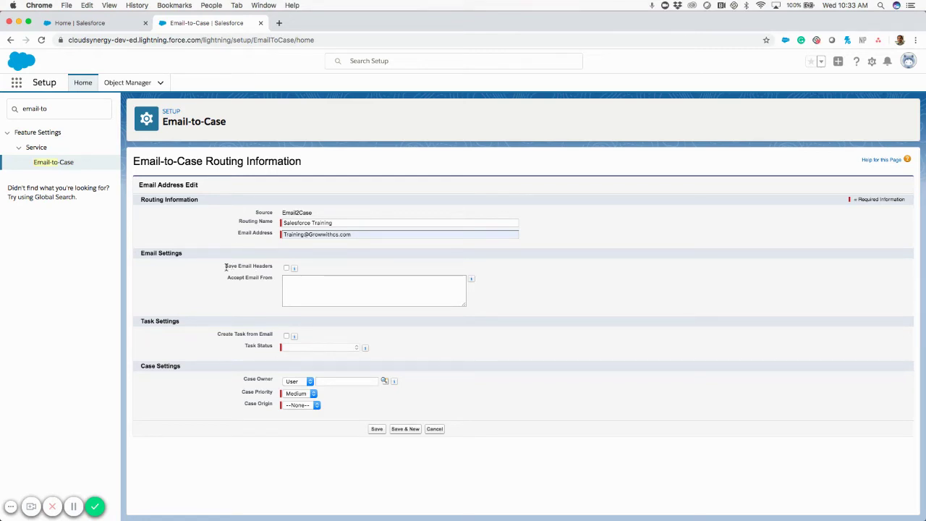
# - Examine the Save Email Headers, Accept Email From, Case Owner and Case Priority options of the routing address
pyautogui.moveTo(224, 266); pyautogui.dragTo(282, 270)
pyautogui.click(252, 288)
pyautogui.moveTo(226, 278); pyautogui.dragTo(272, 280)
pyautogui.click(264, 295)
pyautogui.moveTo(472, 280)
pyautogui.moveTo(243, 379); pyautogui.dragTo(262, 393)
pyautogui.click(250, 408)
pyautogui.click(287, 385)
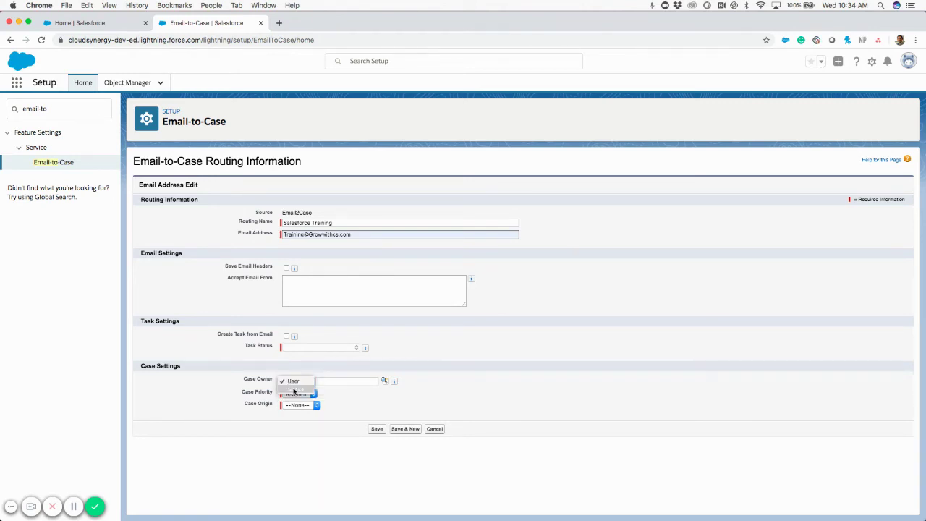
pyautogui.click(376, 380)
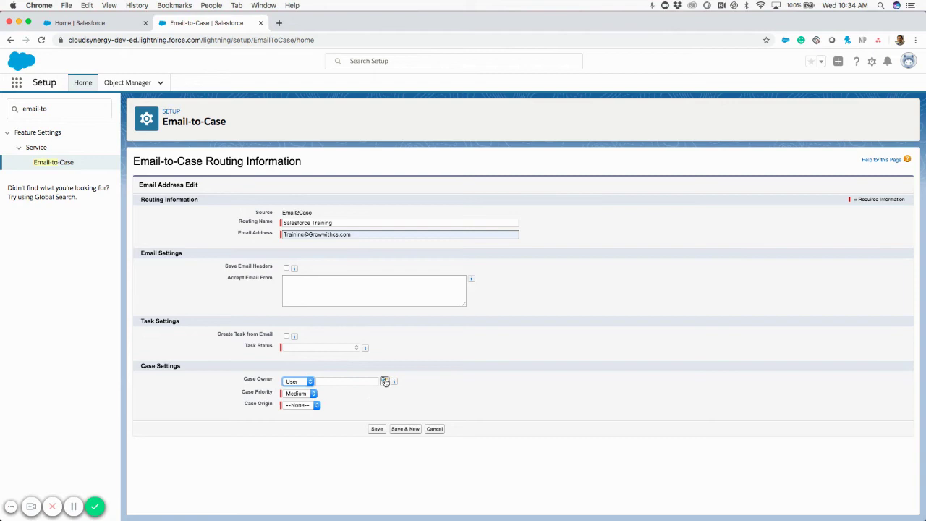
pyautogui.click(298, 394)
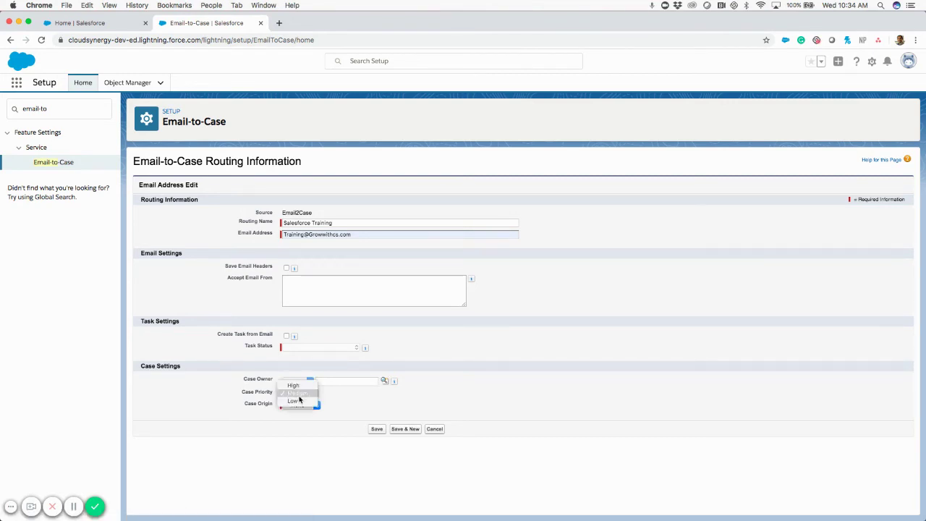
pyautogui.click(263, 394)
pyautogui.moveTo(239, 394); pyautogui.dragTo(273, 394)
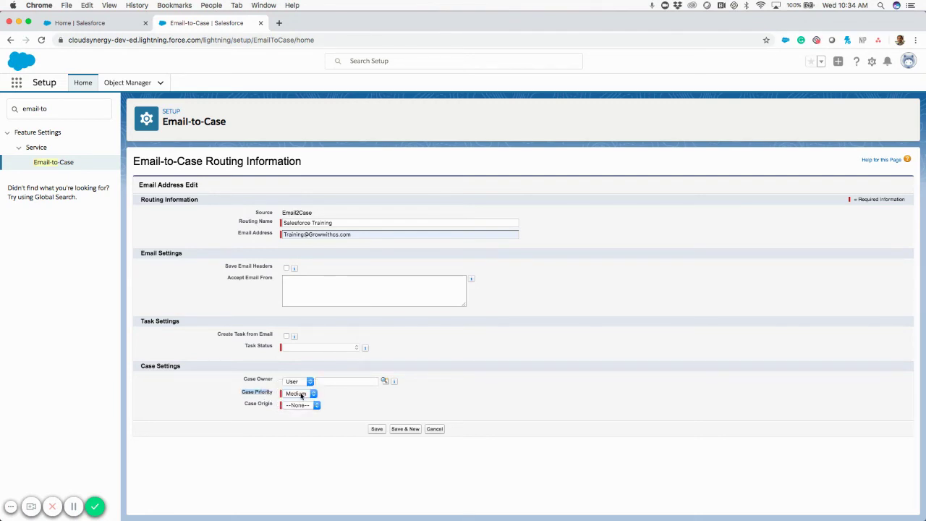
# - Set the case origin to Email, assign the recently viewed user as case owner, and save the routing address
pyautogui.click(293, 406)
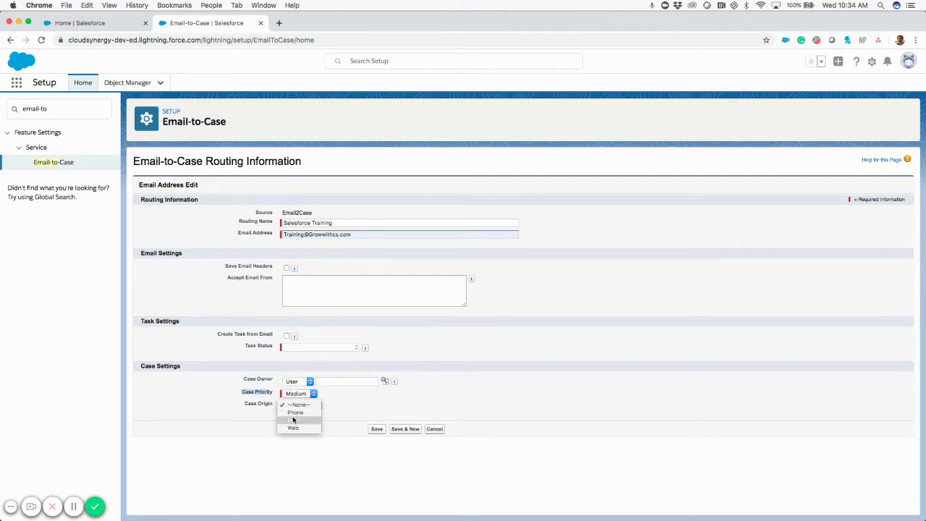
pyautogui.click(293, 421)
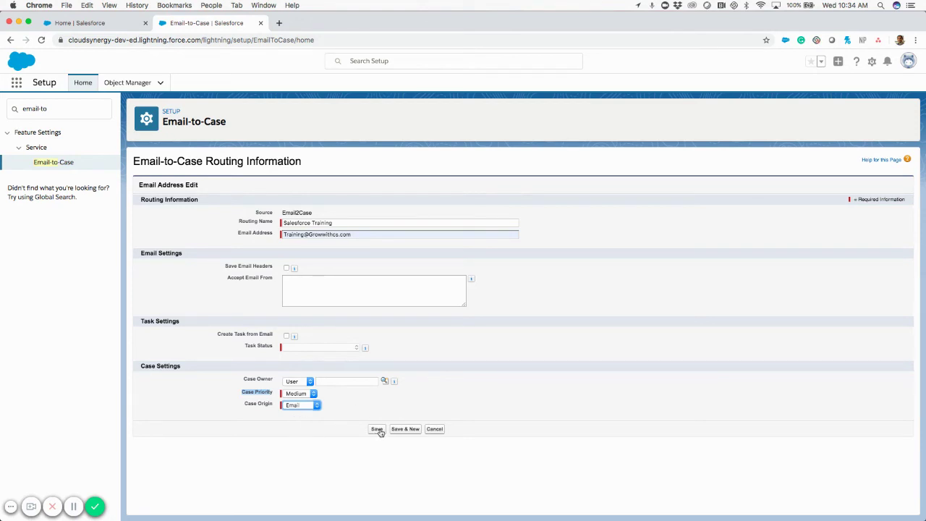
pyautogui.click(384, 380)
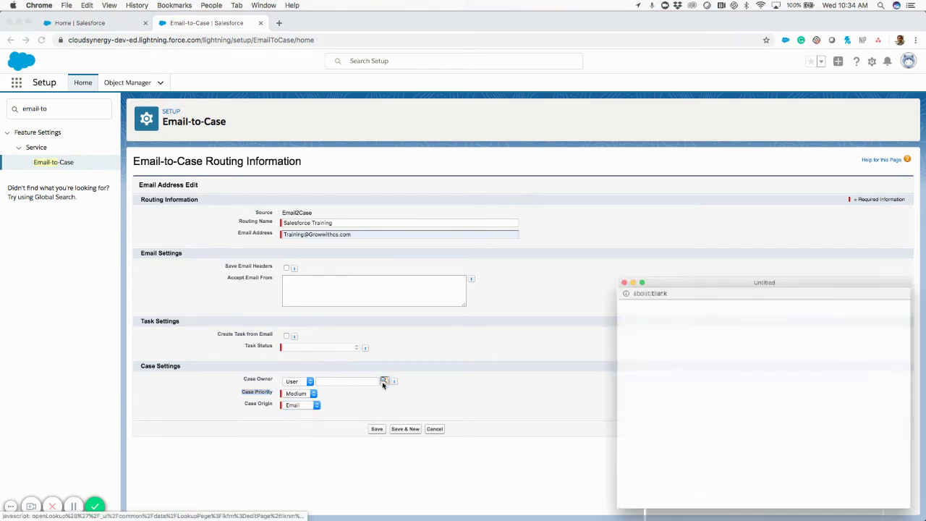
pyautogui.click(624, 384)
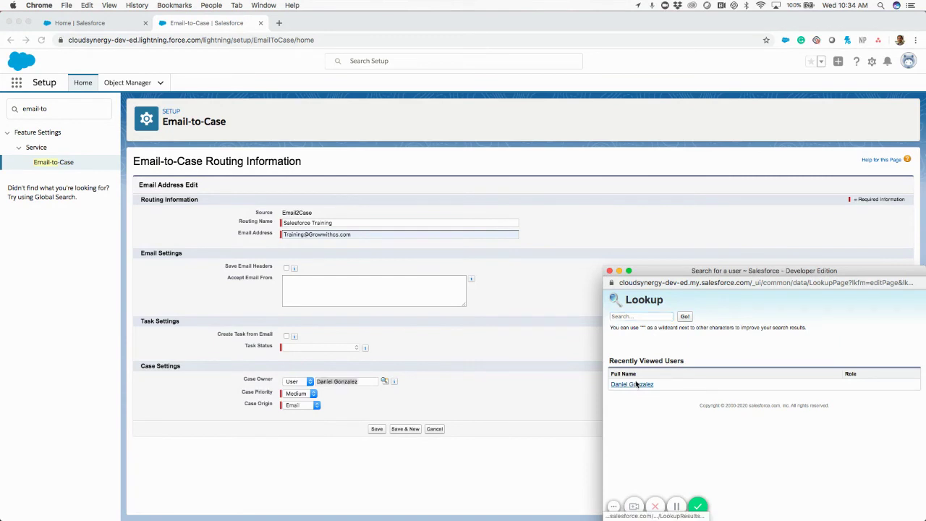
pyautogui.click(376, 429)
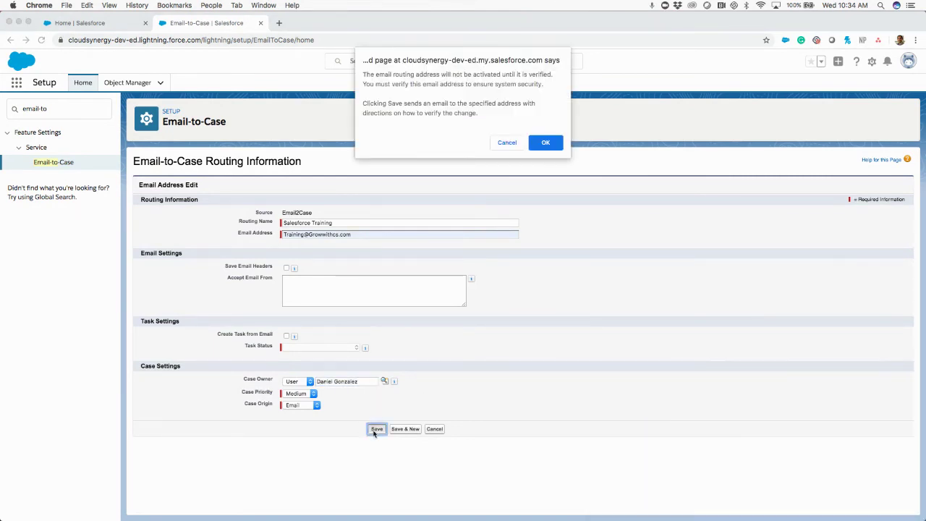
pyautogui.click(546, 144)
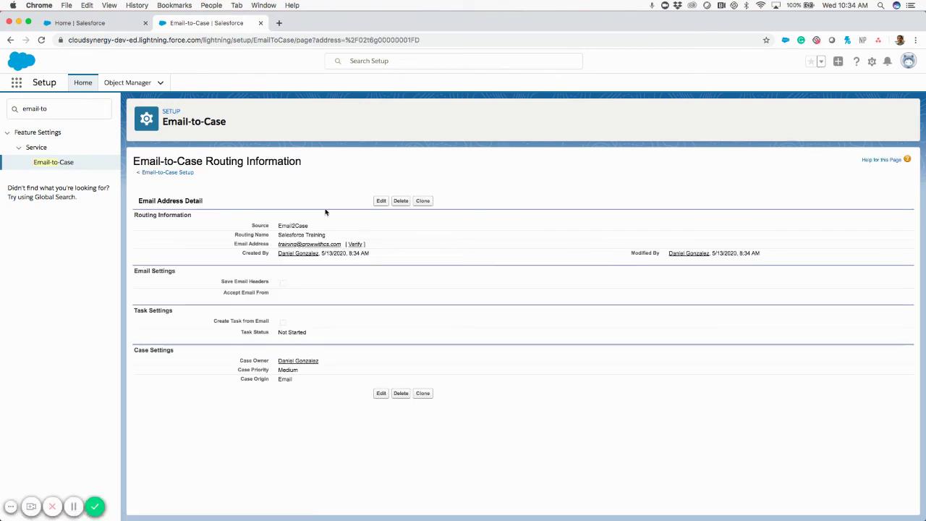
# - Return to the Email-to-Case settings and check the Salesforce Training entry's verification and email services address under Routing Addresses
pyautogui.click(184, 174)
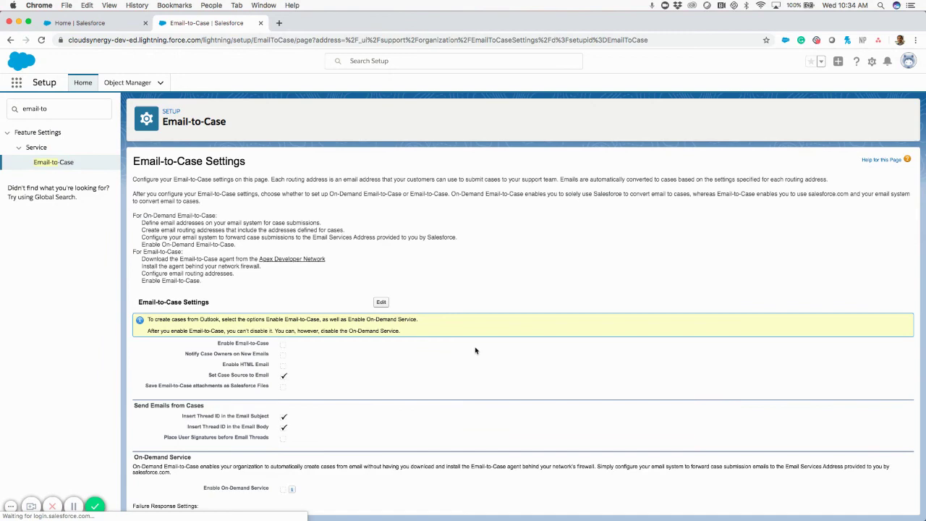
pyautogui.scroll(-3, 473, 350)
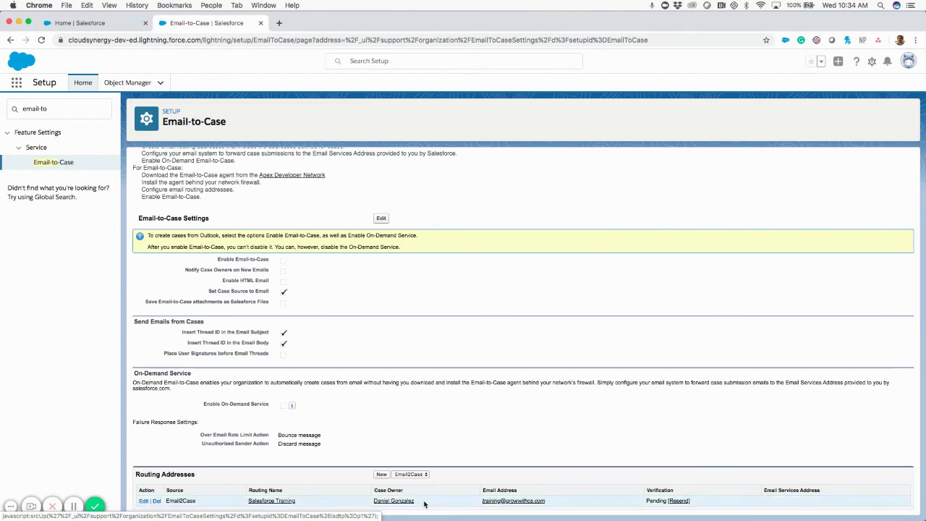
pyautogui.click(257, 501)
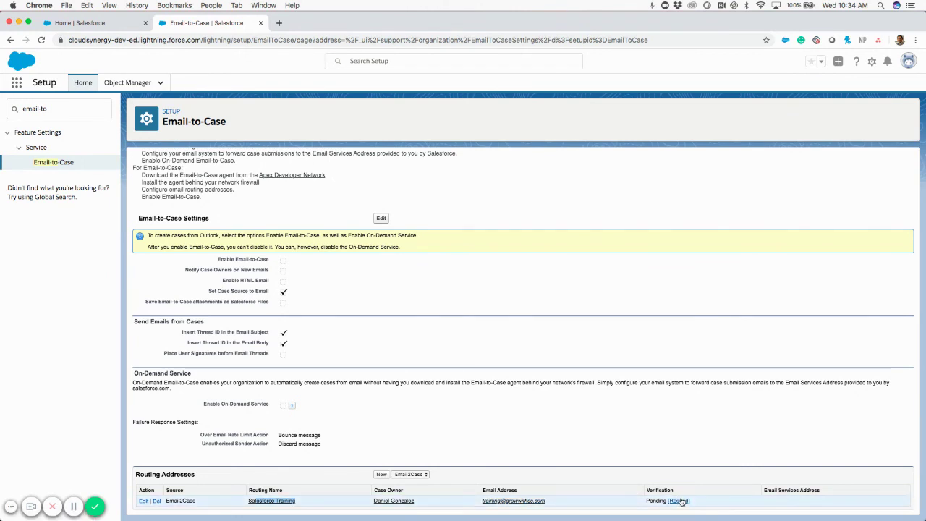
pyautogui.click(777, 504)
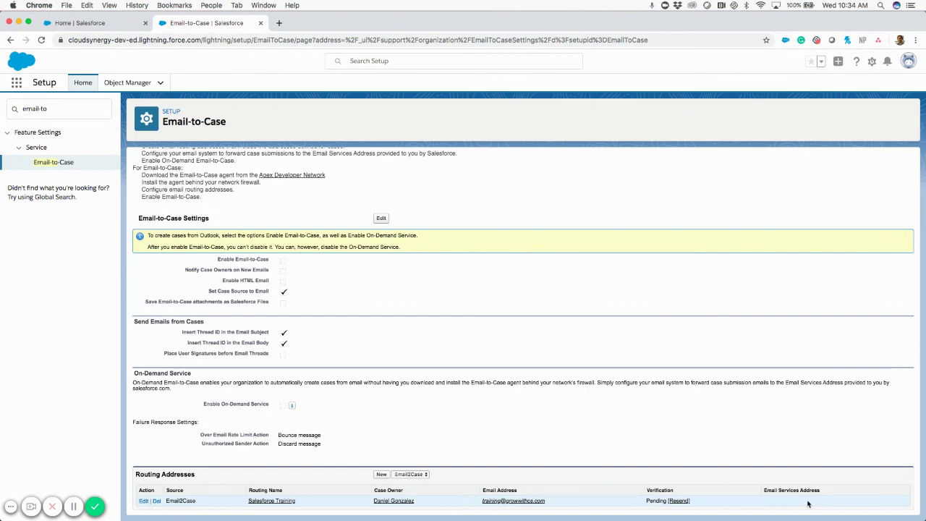